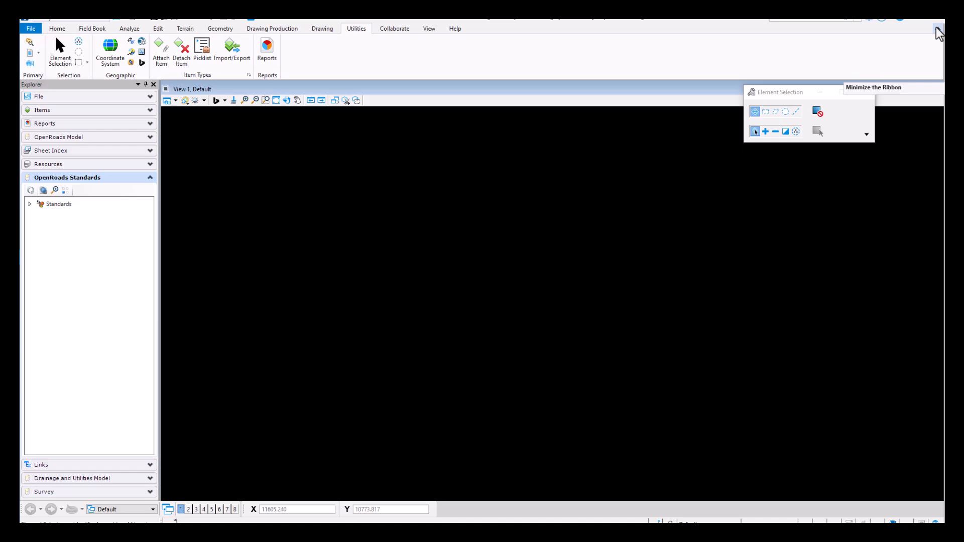
Minimize the ribbon and restore it to its full display
left_click(939, 32)
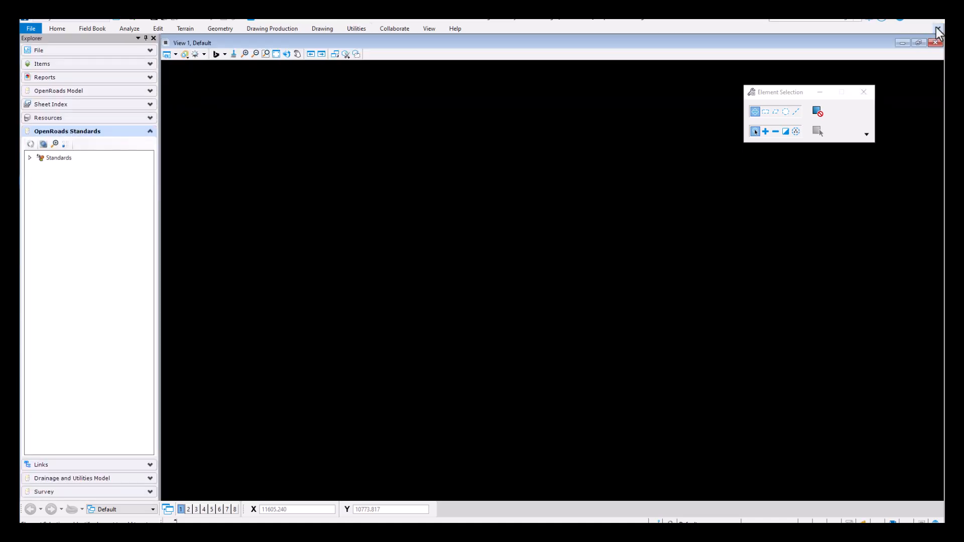
left_click(938, 30)
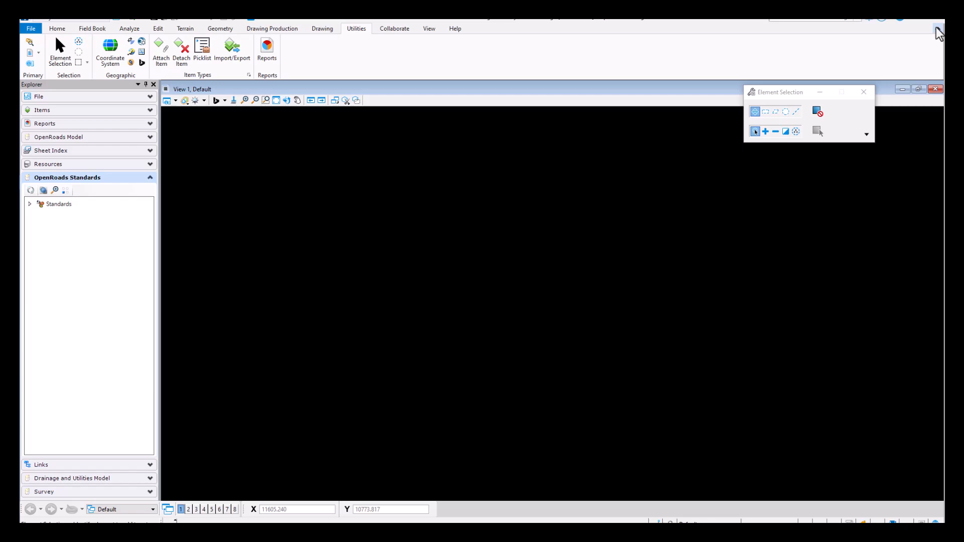
left_click(938, 33)
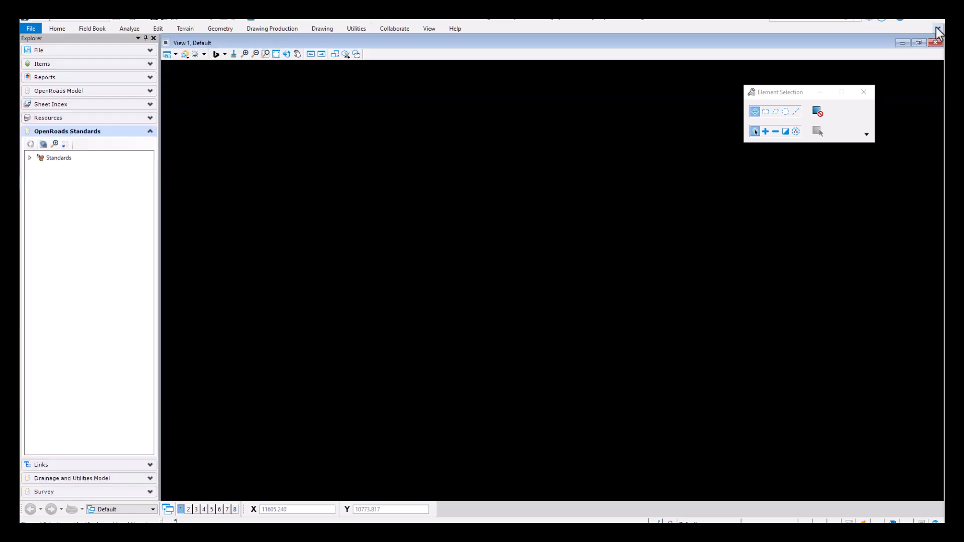
left_click(938, 32)
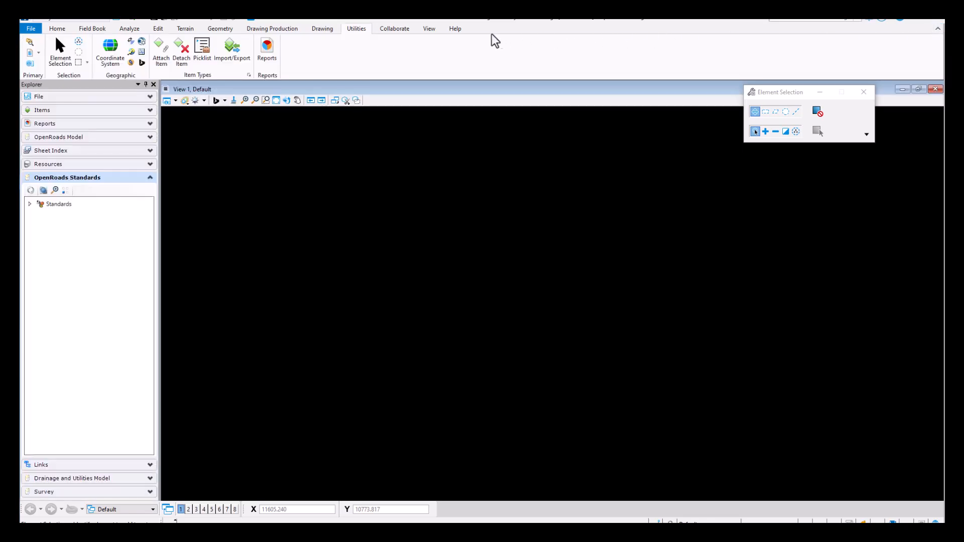
double_click(360, 29)
double_click(361, 28)
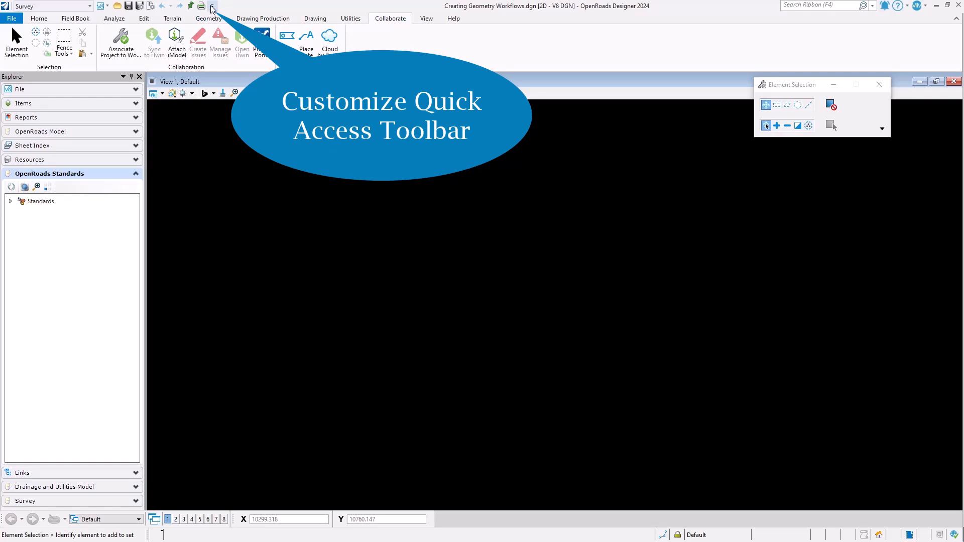
Open the Quick Access Toolbar customization dialog and place it clear of the Explorer pane
left_click(212, 6)
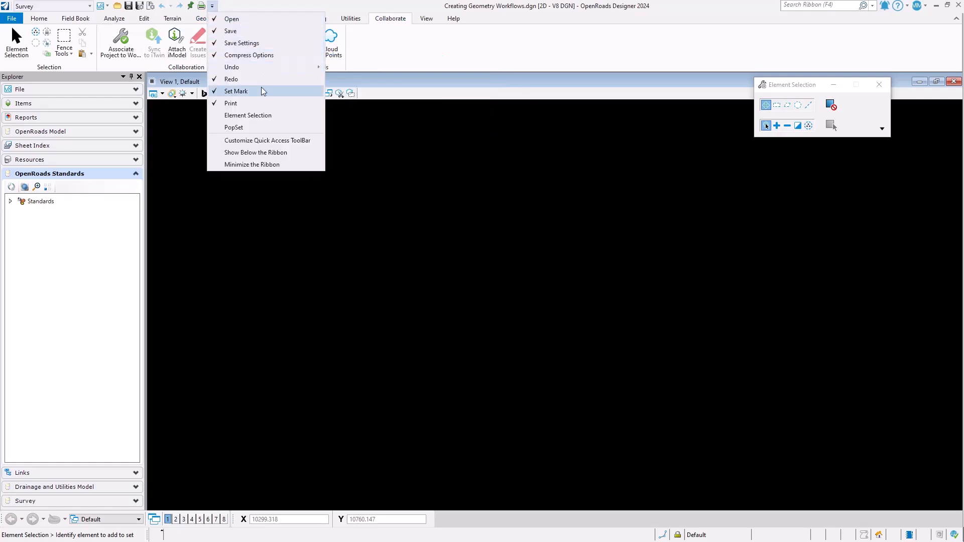
left_click(267, 141)
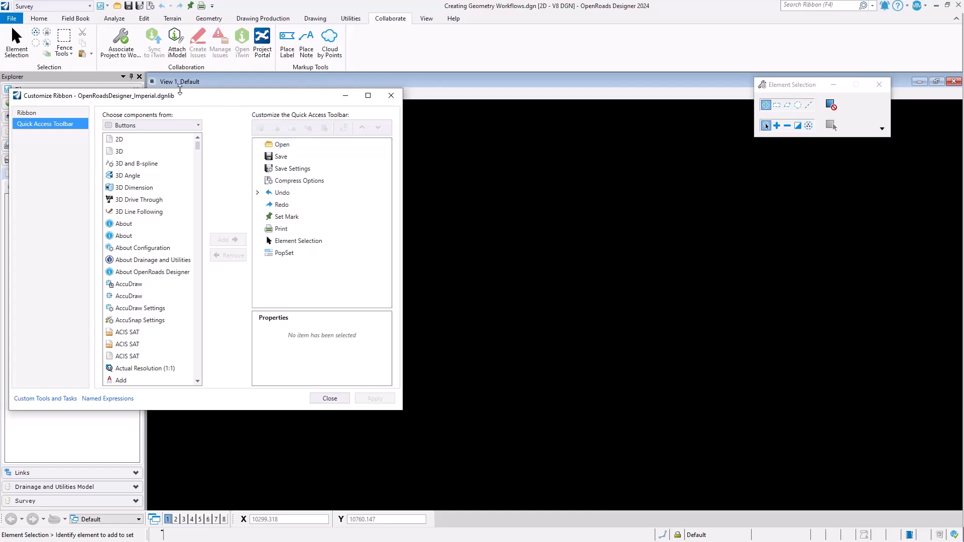
left_click_drag(181, 96, 337, 65)
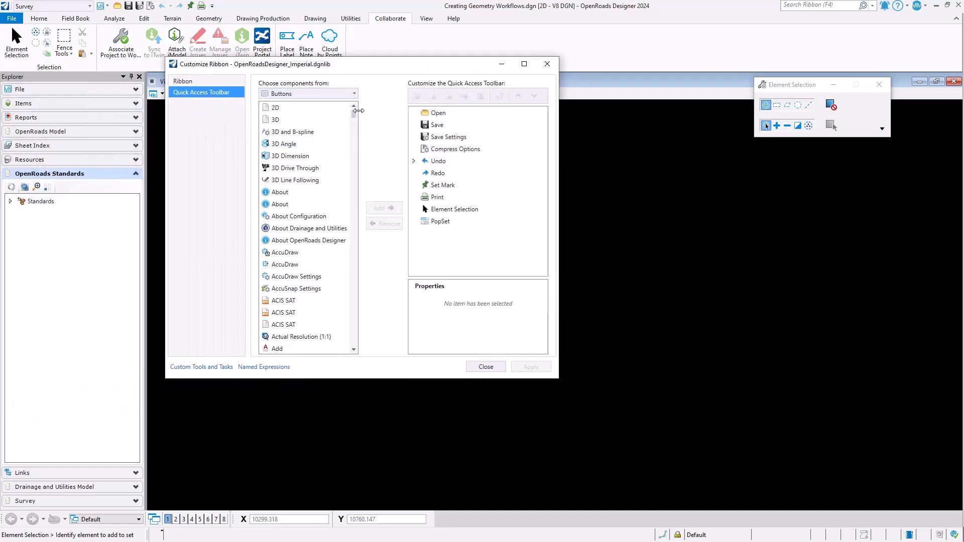
Add the first New command from the Buttons components to the Quick Access Toolbar and apply the change
left_click_drag(354, 115, 358, 234)
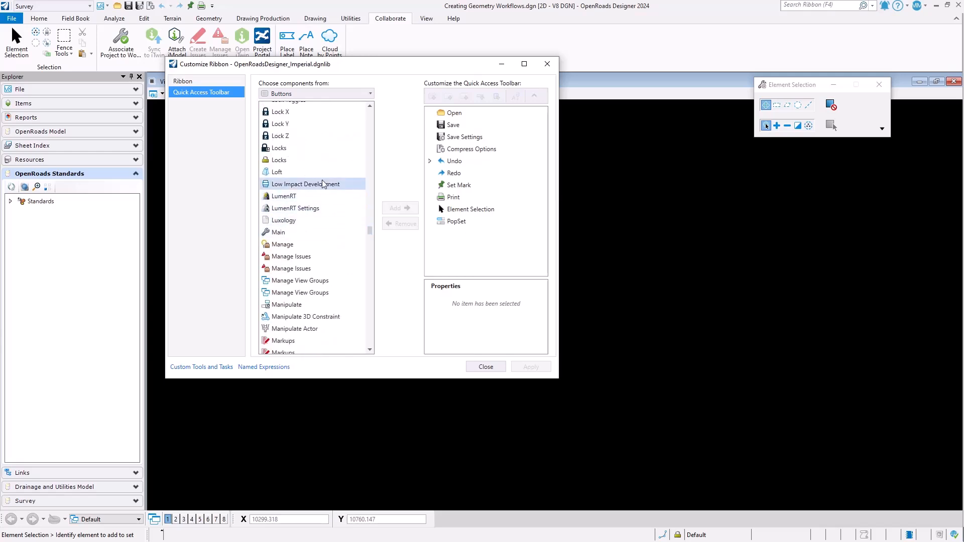
left_click(306, 141)
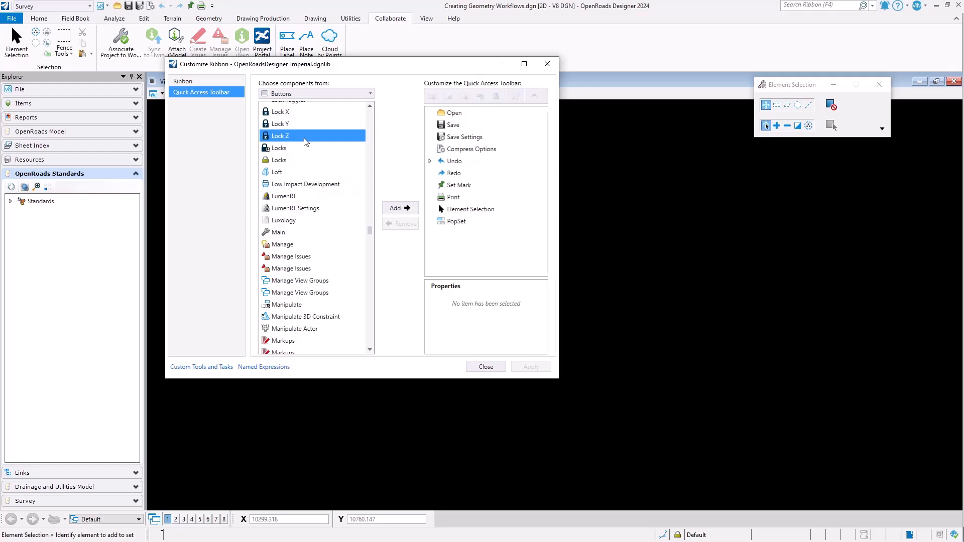
key("n")
scroll(312, 191, "down", 5)
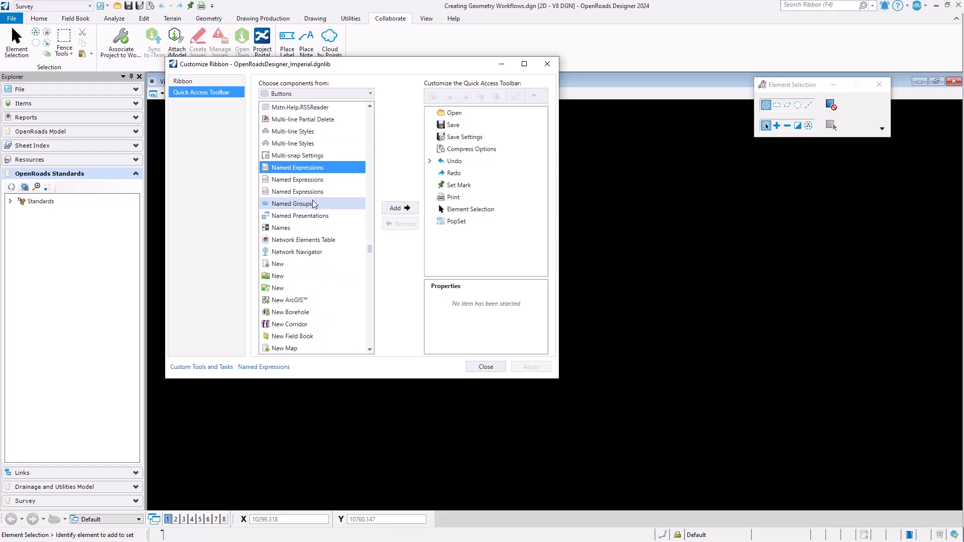
scroll(314, 203, "down", 1)
left_click(304, 228)
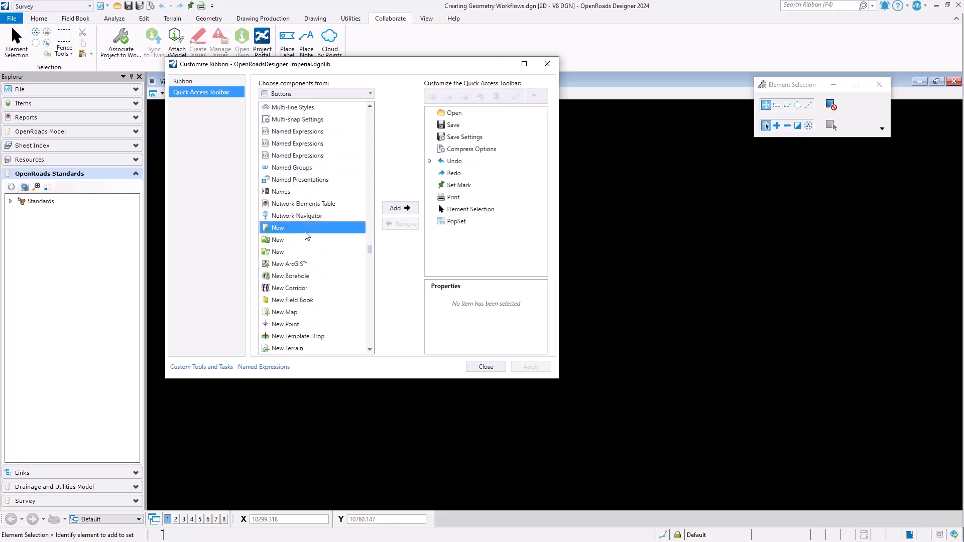
left_click(389, 208)
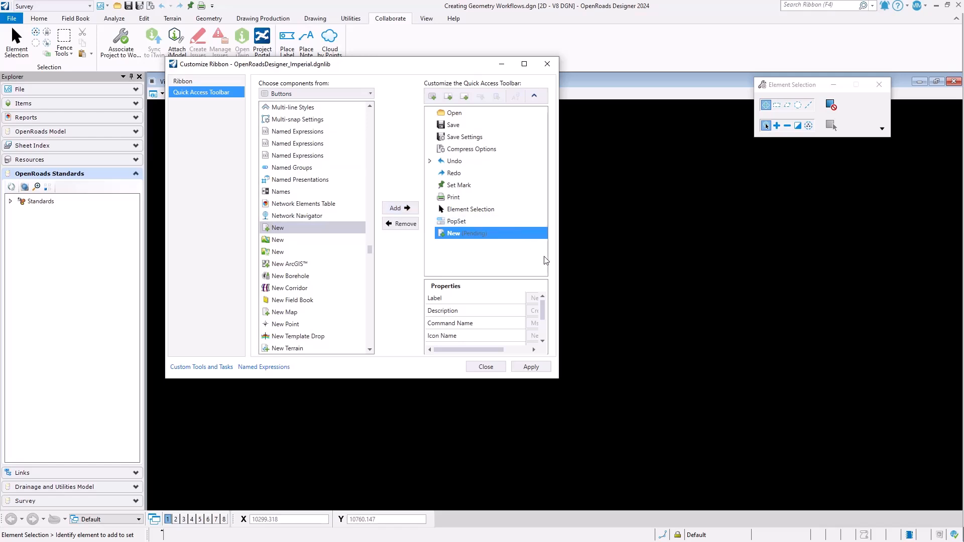
left_click(535, 368)
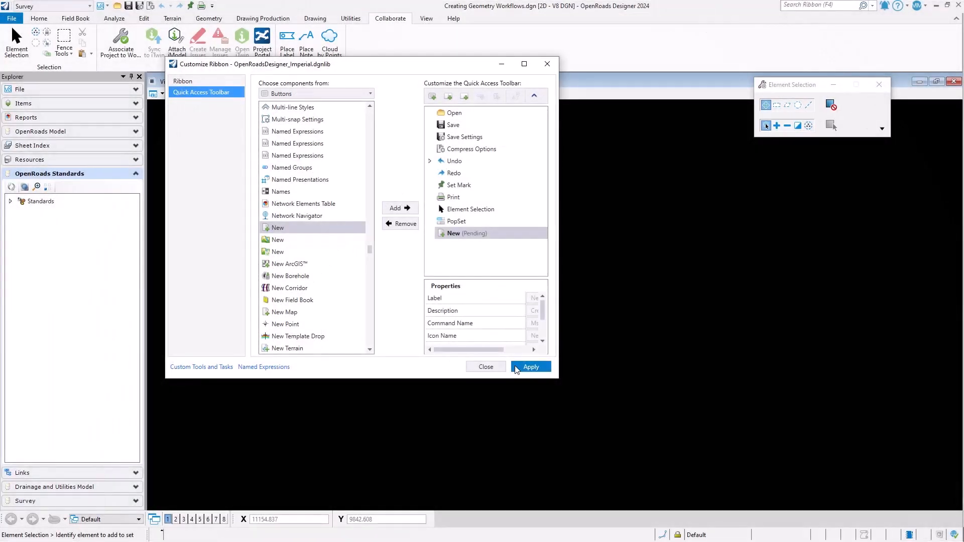
left_click(531, 368)
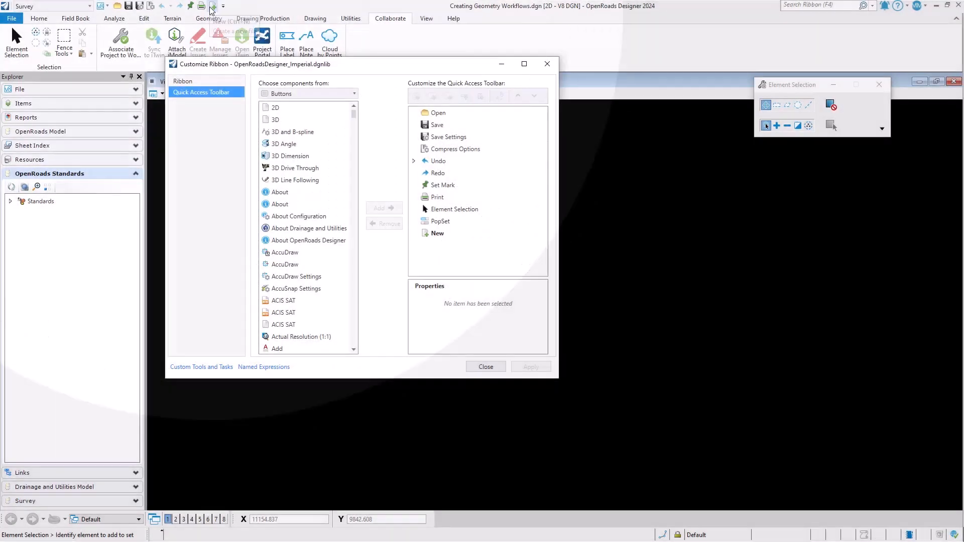
Move the New command to the first position in the Quick Access Toolbar, above Open
left_click(444, 234)
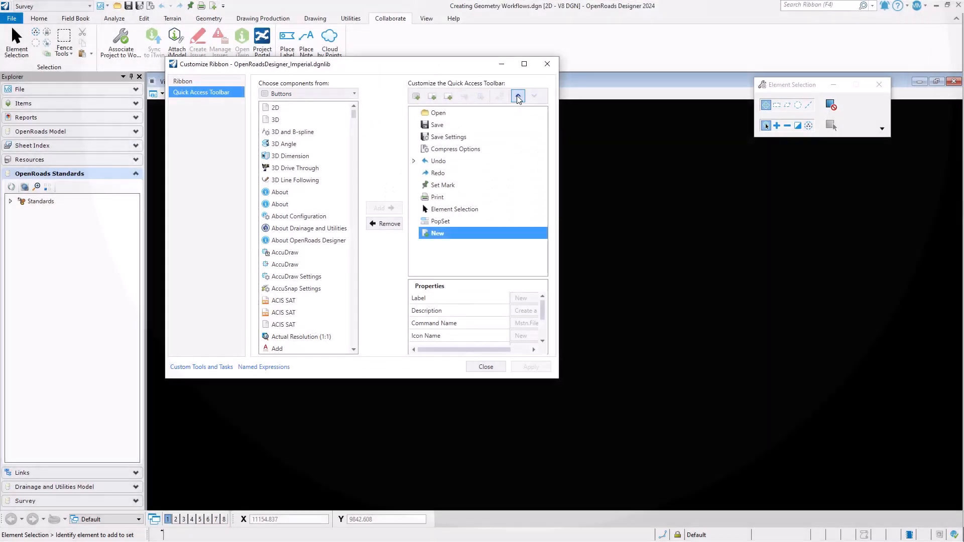
left_click(518, 96)
left_click(517, 96)
left_click(518, 96)
left_click(518, 97)
left_click(517, 96)
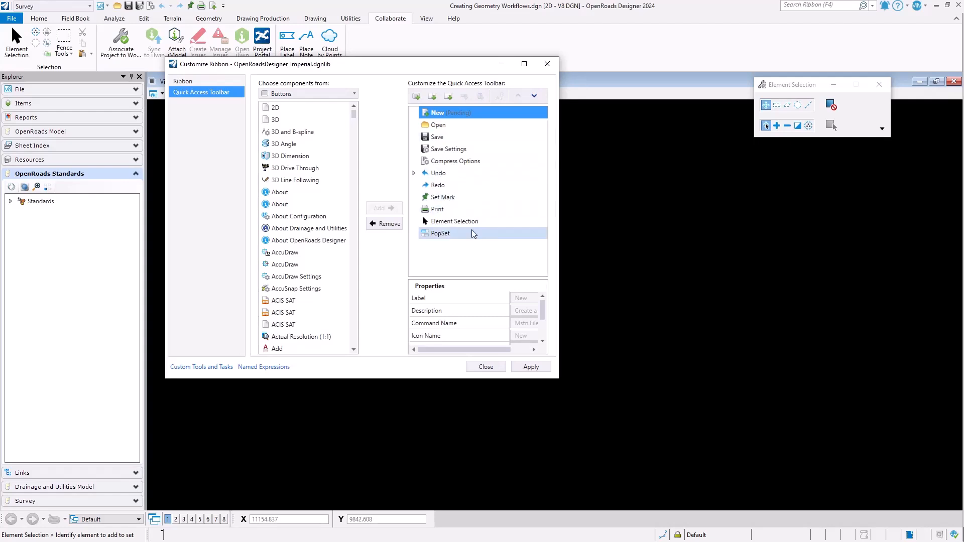
Add Level Display from the Split Buttons components to the Quick Access Toolbar after PopSet
left_click(439, 235)
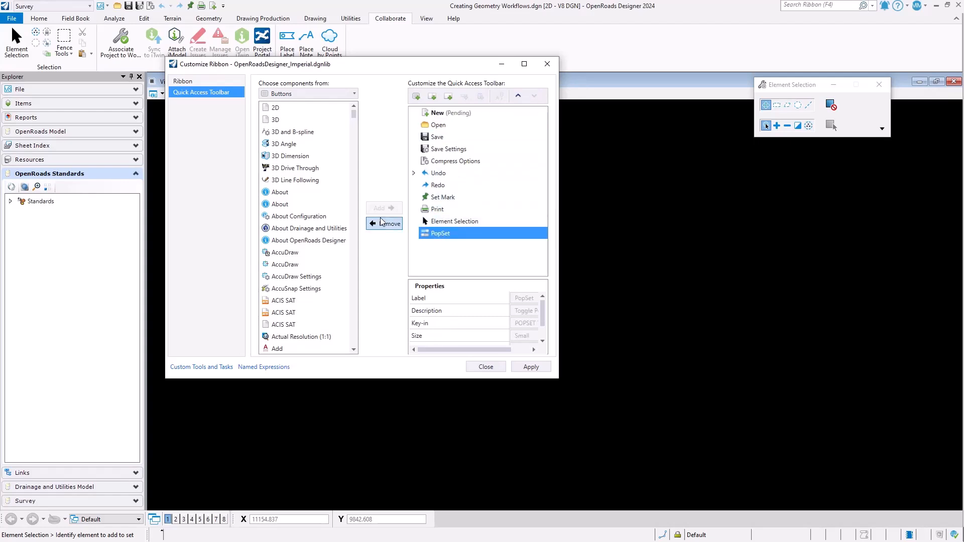
left_click(310, 94)
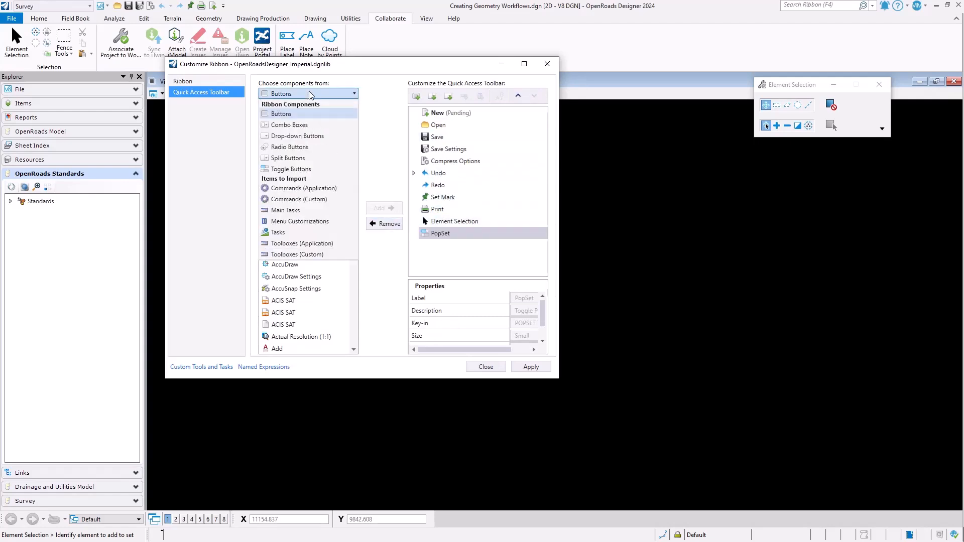
left_click(312, 159)
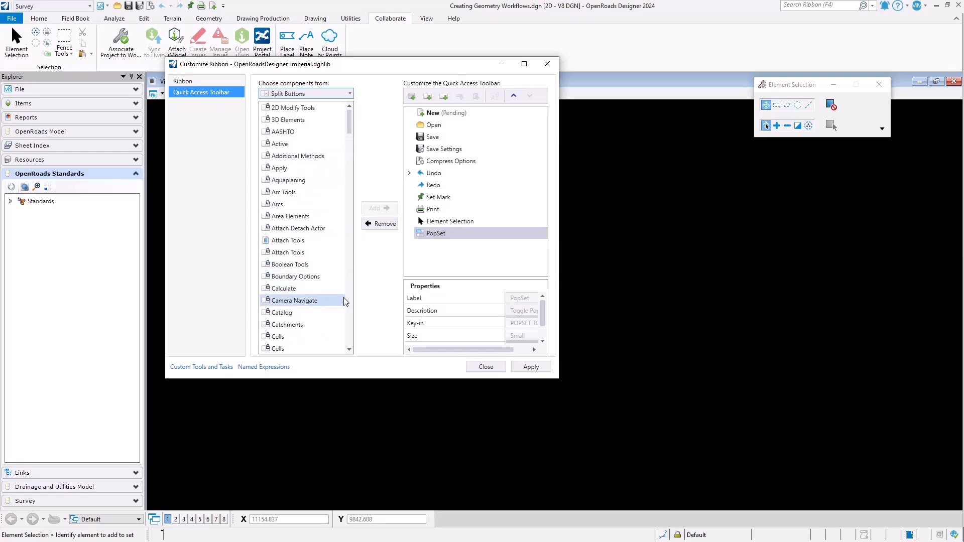
scroll(353, 303, "down", 7)
scroll(352, 303, "down", 15)
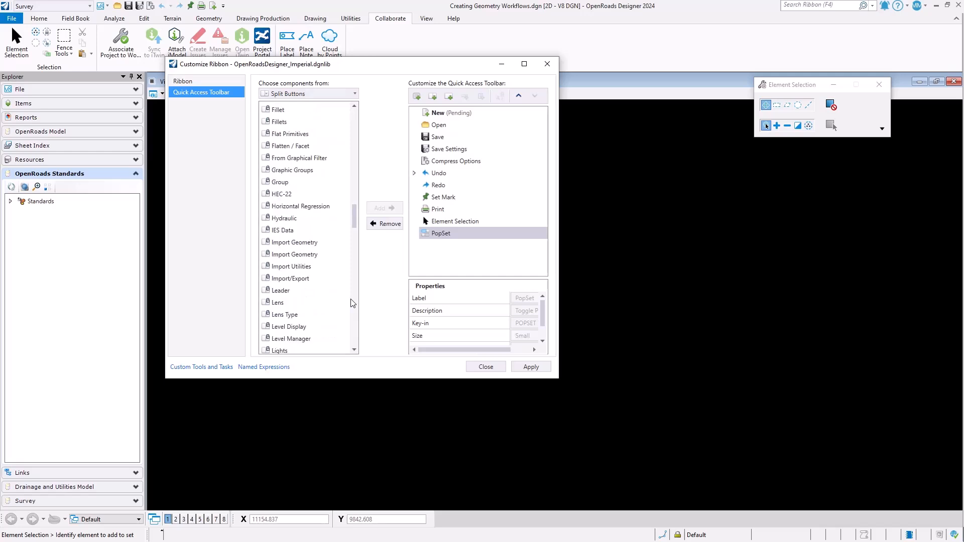
left_click(308, 327)
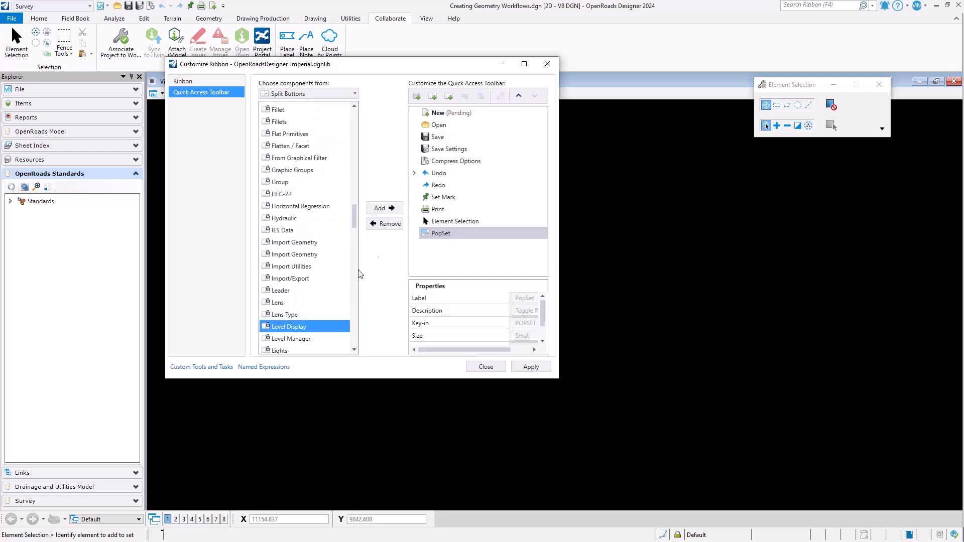
left_click(394, 208)
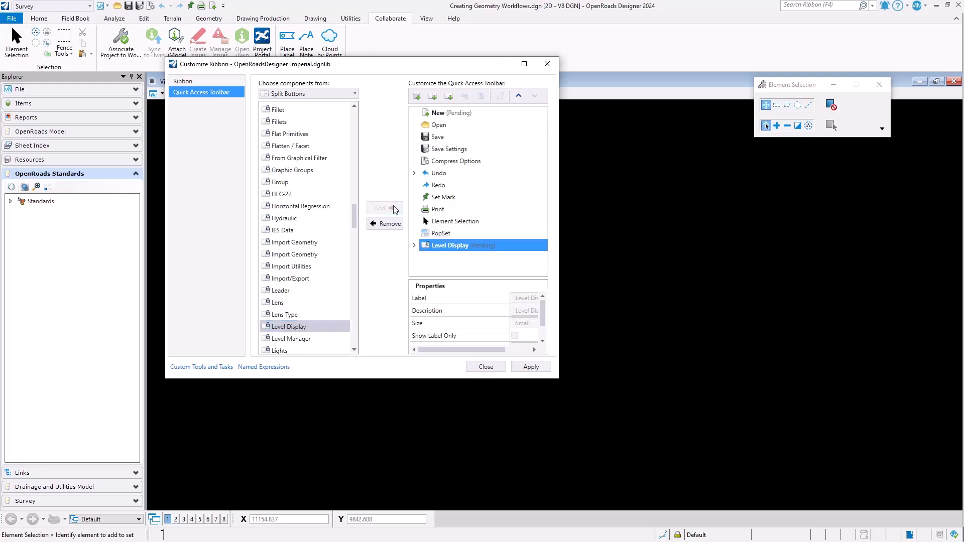
Add the Models split button to the Quick Access Toolbar below Level Display, then apply the changes and close the customization dialog
left_click(440, 234)
scroll(325, 271, "down", 3)
scroll(325, 271, "down", 3)
left_click(323, 267)
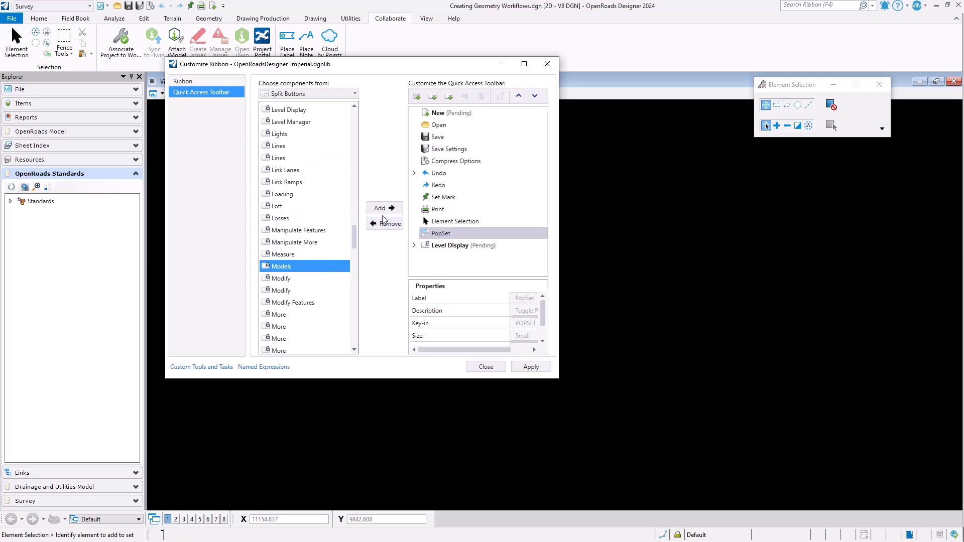
left_click(385, 208)
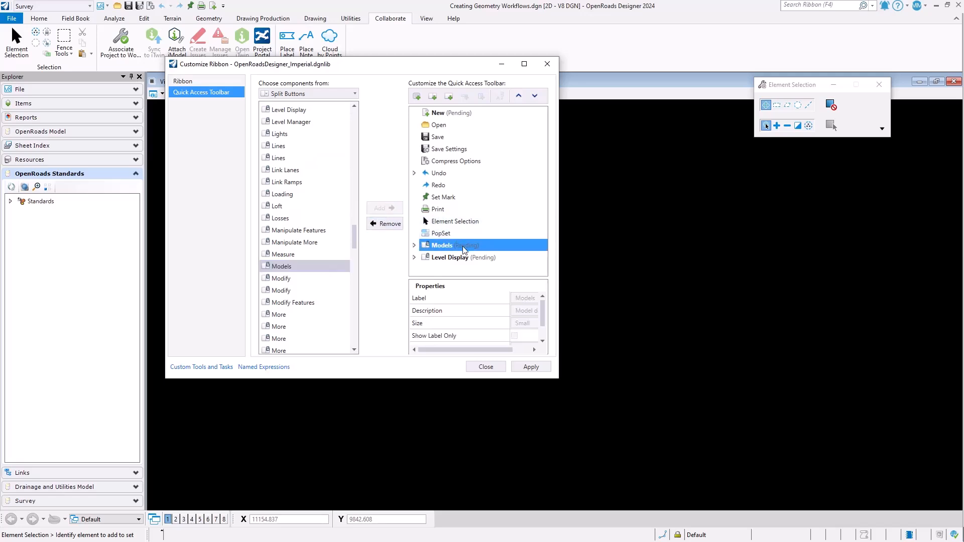
left_click(535, 96)
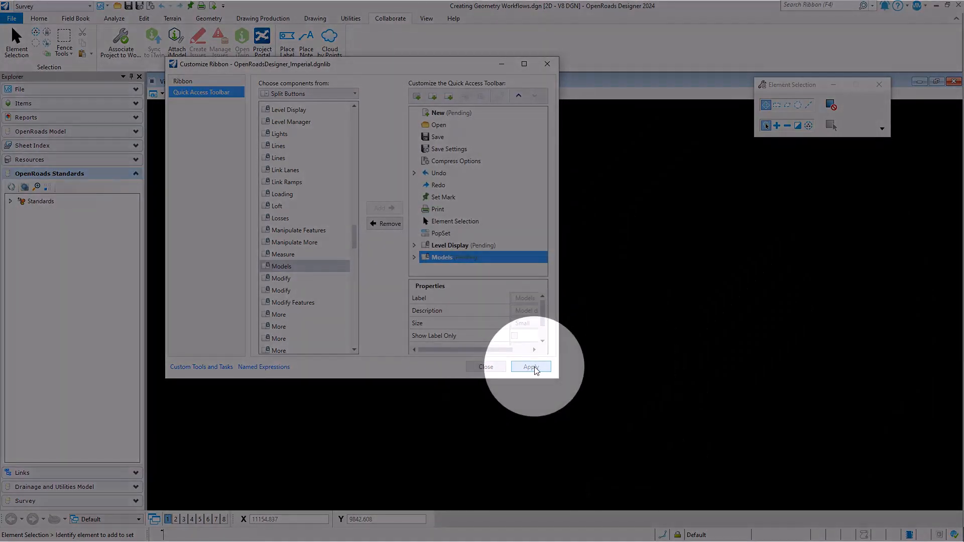
left_click(531, 367)
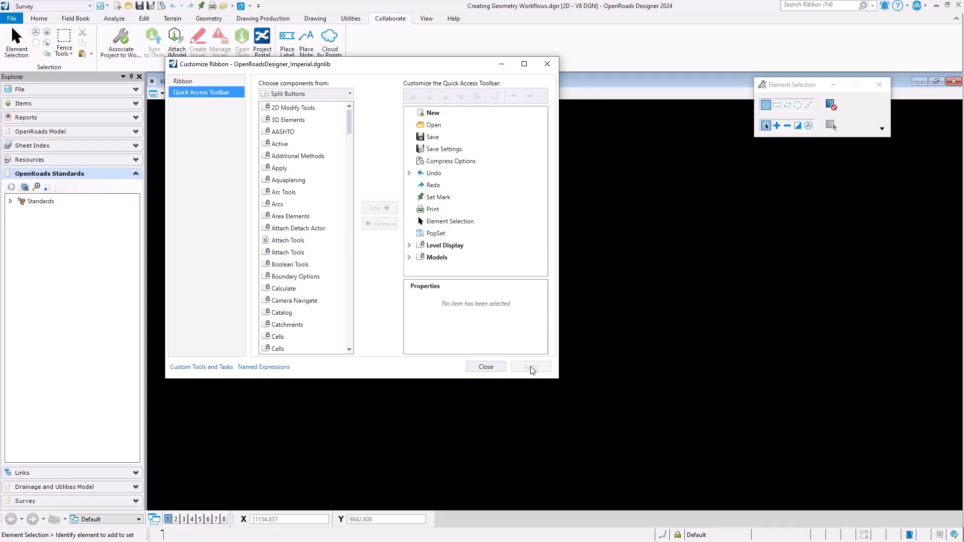
left_click(487, 367)
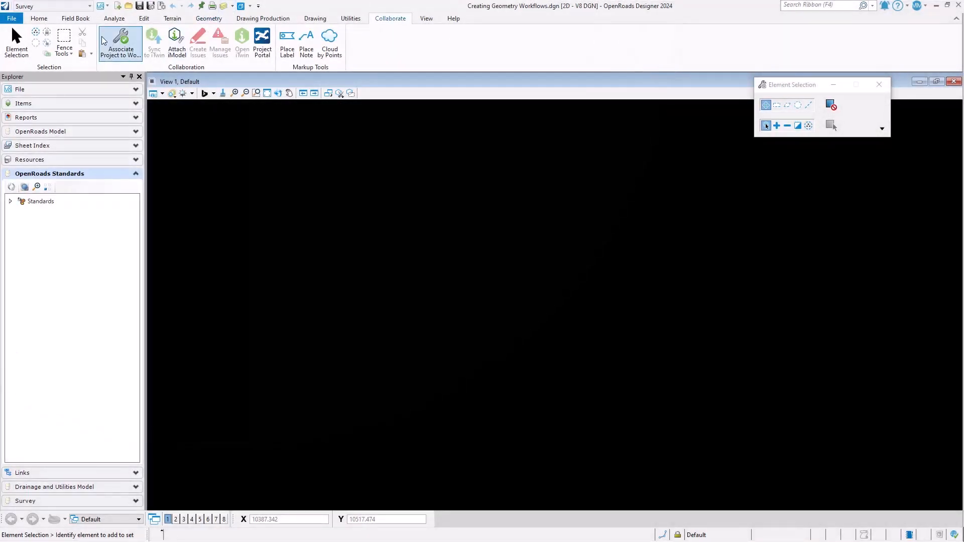
View the Models dialog using the split button in the Home Primary group, then close it
left_click(39, 18)
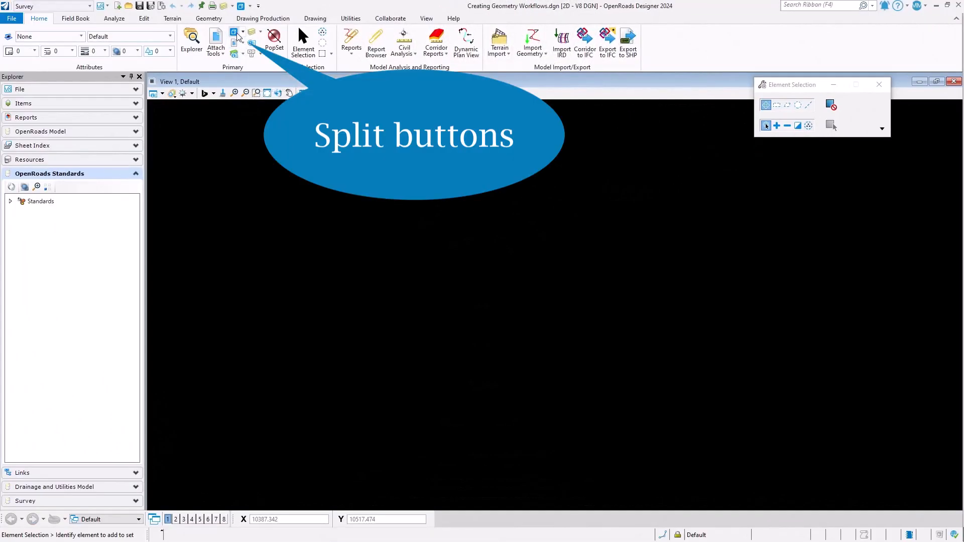
left_click(243, 32)
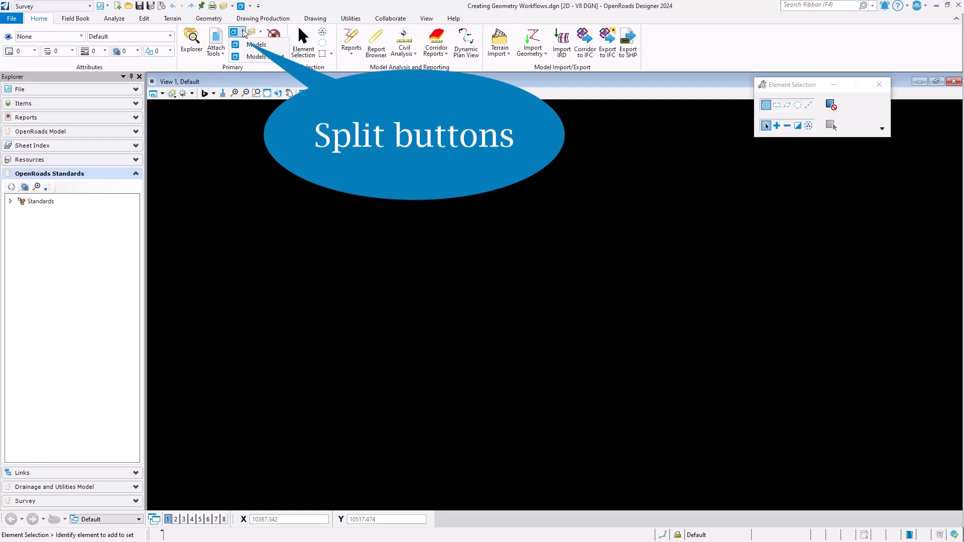
left_click(281, 57)
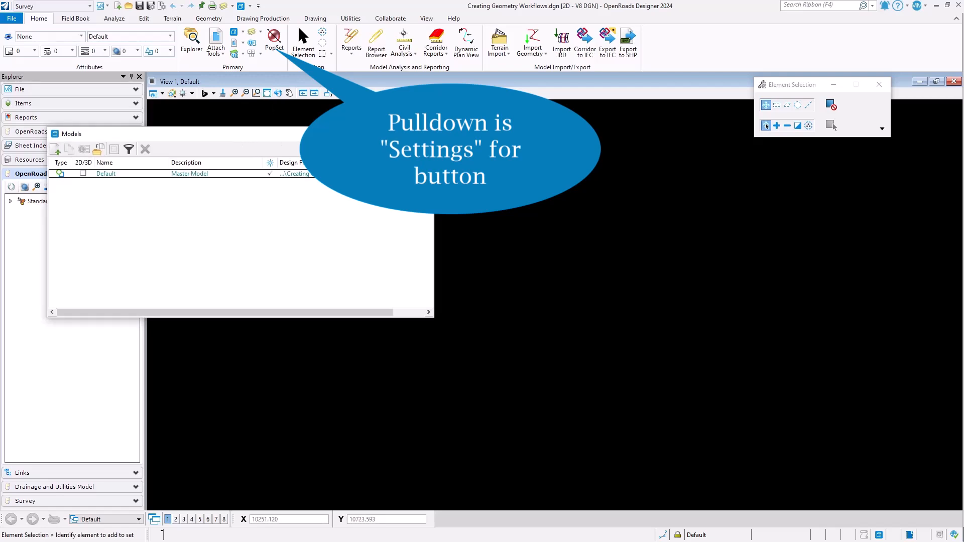
left_click_drag(100, 133, 233, 116)
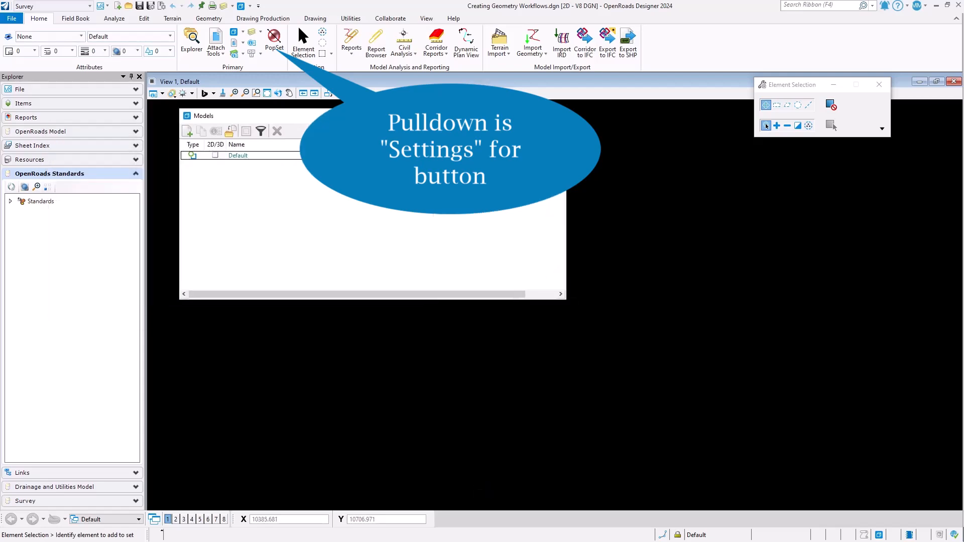
left_click(558, 116)
View the Level Display dialog using its split button, then close it
left_click(261, 32)
left_click(293, 46)
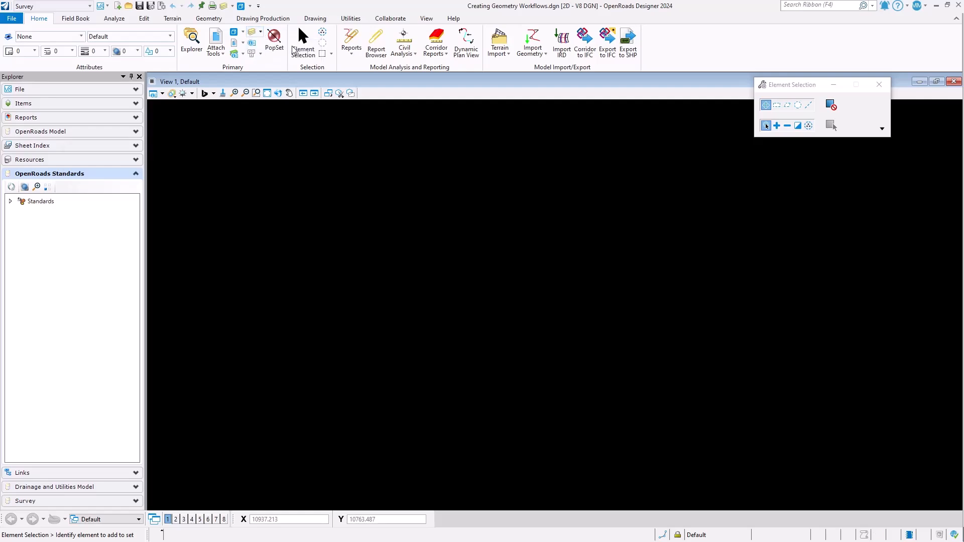
left_click_drag(198, 154, 403, 133)
left_click(491, 138)
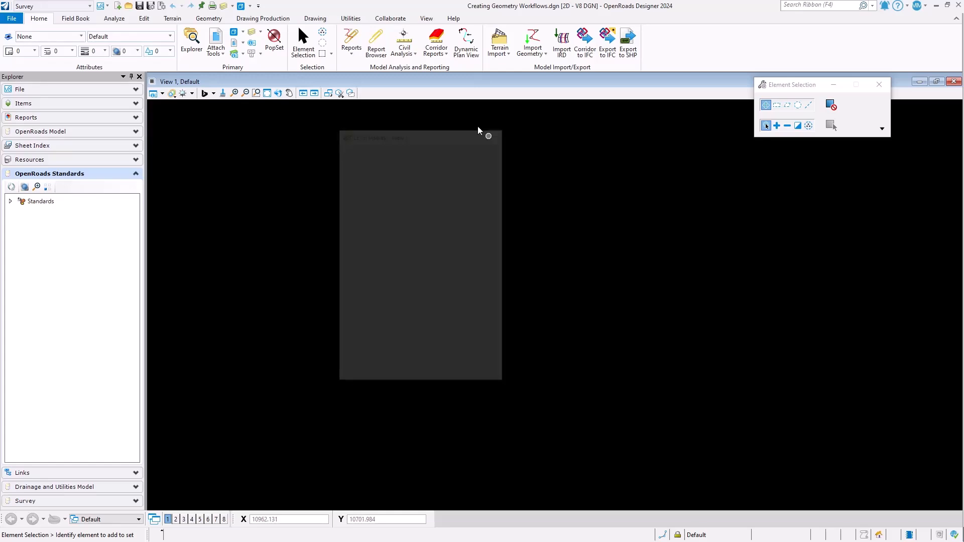
View the Level Display Flyout from the Level Display split button in the Home Primary group
left_click(261, 32)
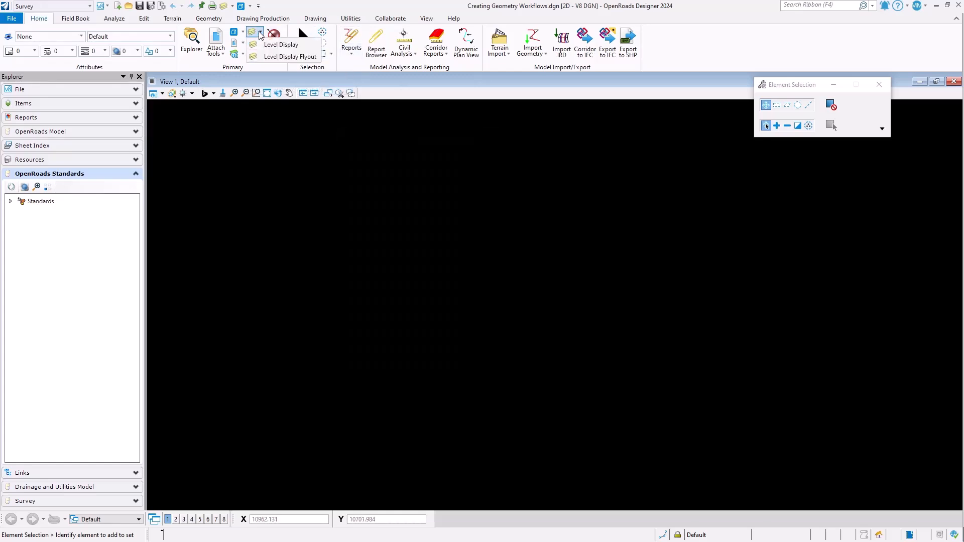
left_click(297, 57)
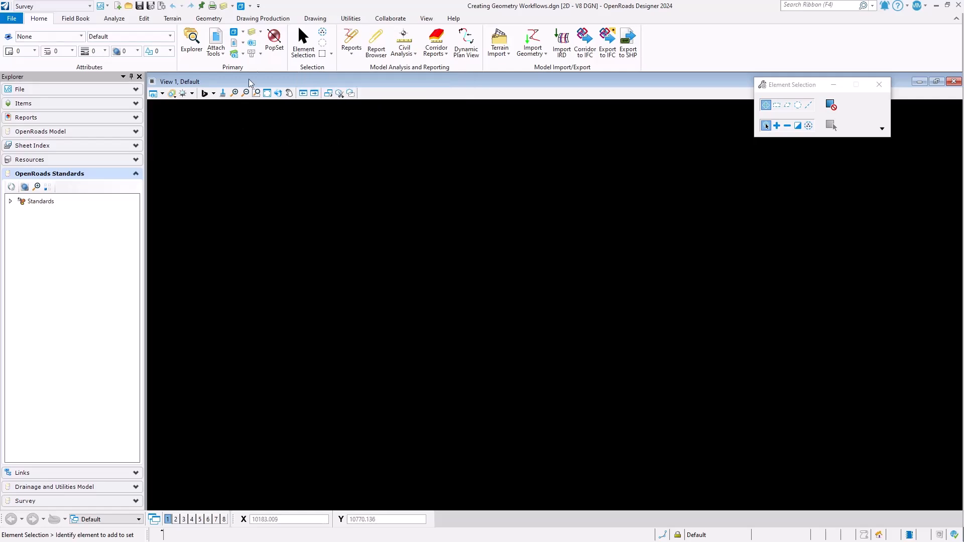
left_click(260, 33)
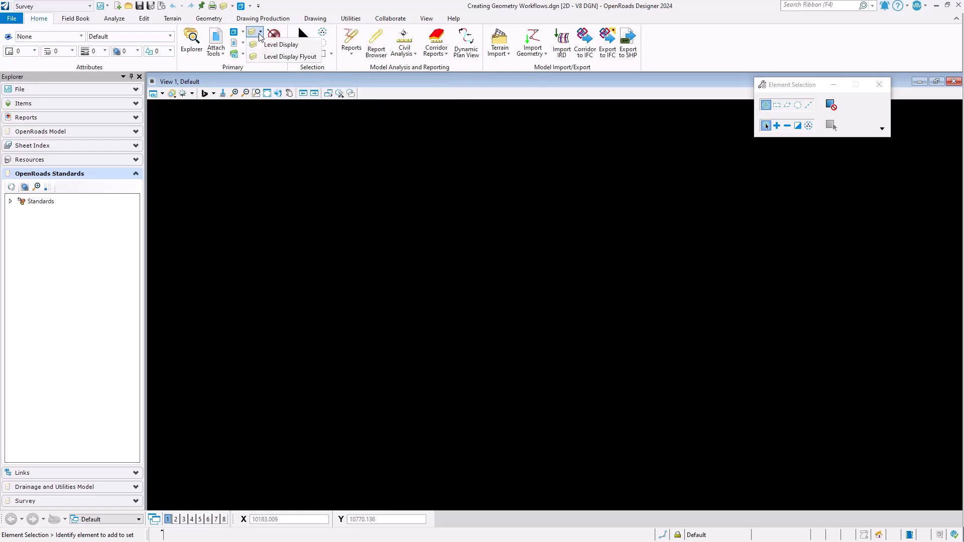
left_click(251, 33)
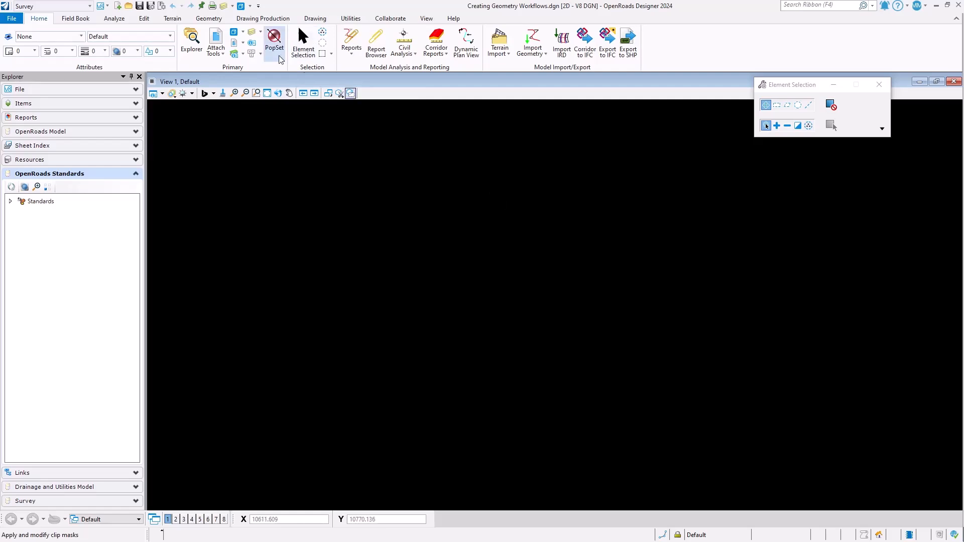
Resize the standard Level Display dialog to be slightly wider and shorter, with a smaller file pane and wider Name column, then close it
left_click(260, 33)
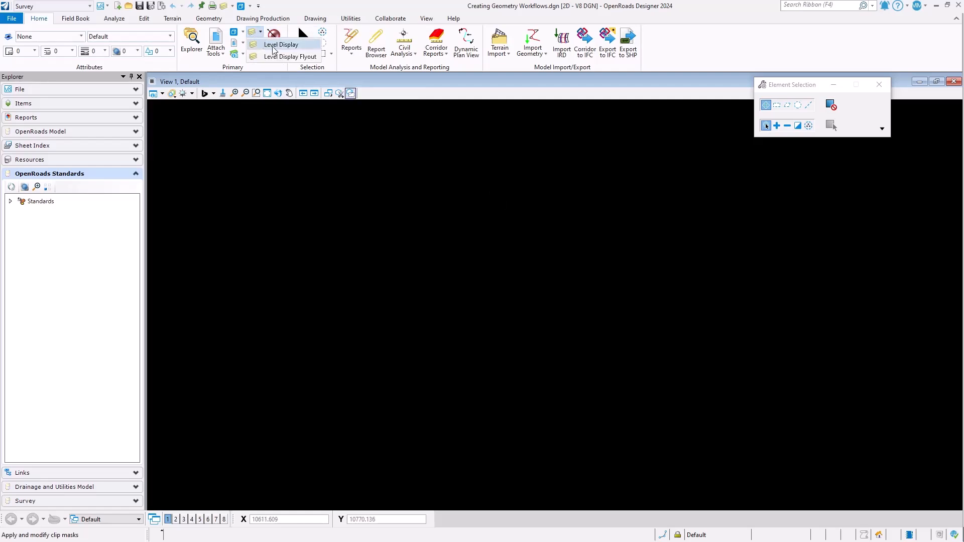
left_click(281, 44)
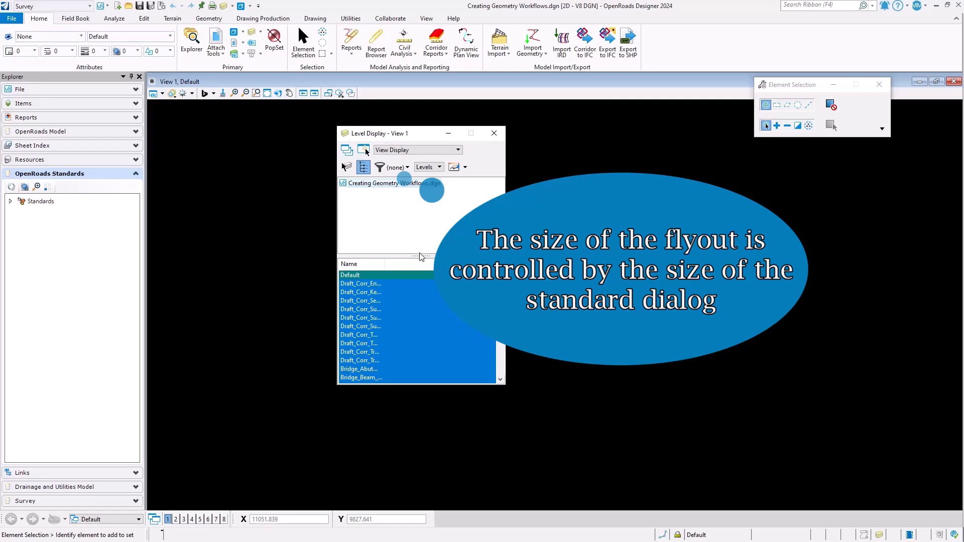
left_click_drag(420, 256, 420, 215)
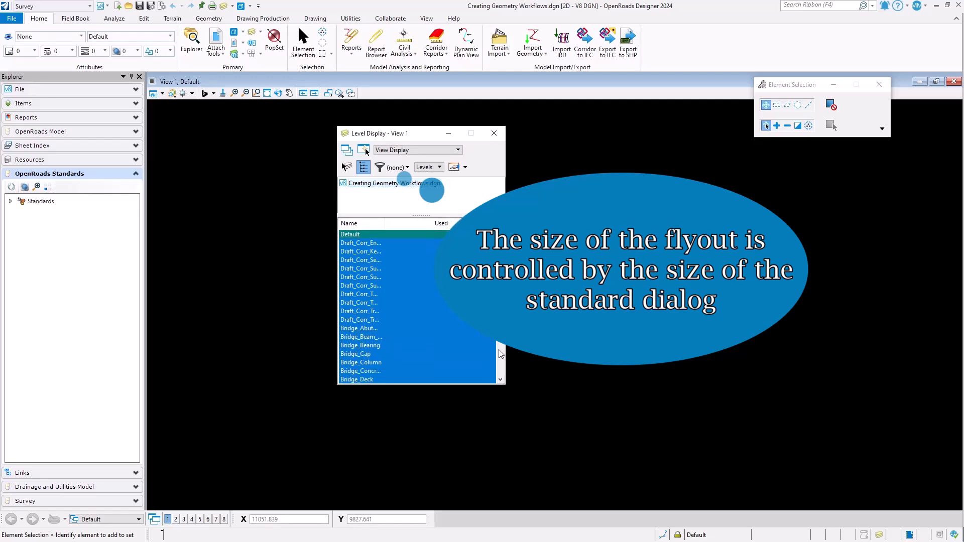
left_click_drag(508, 388, 628, 341)
left_click_drag(383, 221, 452, 222)
left_click_drag(628, 238, 522, 237)
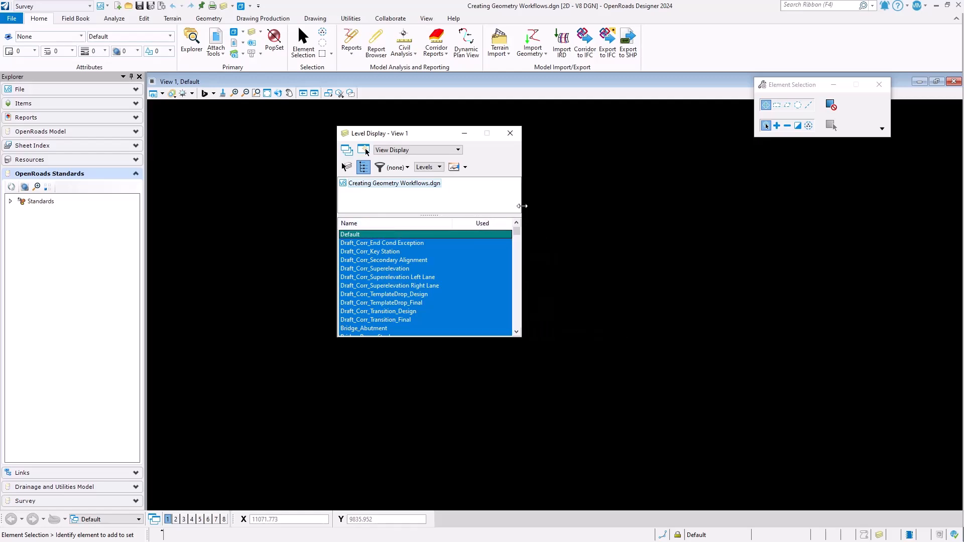
left_click(510, 133)
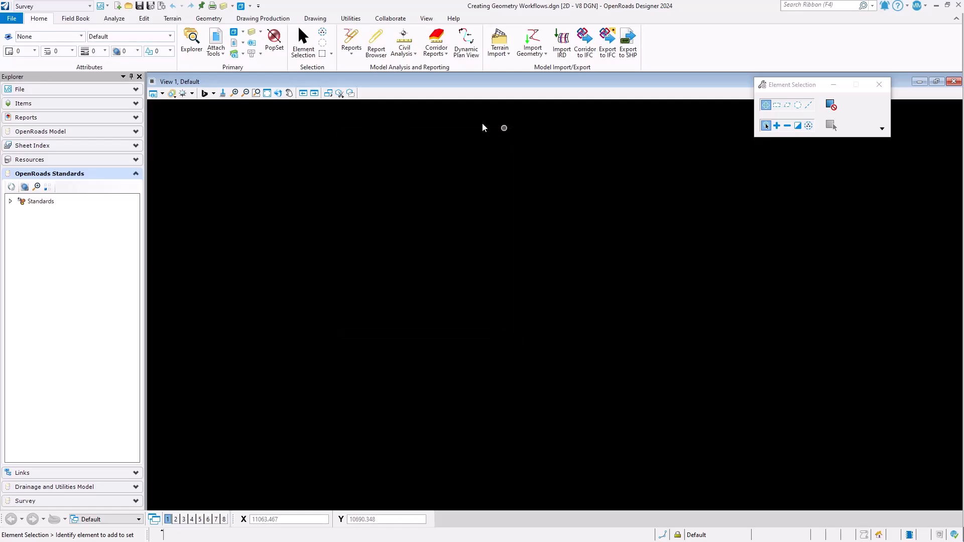
View the resized Level Display Flyout from the Home Primary group and from the Quick Access Toolbar
left_click(260, 32)
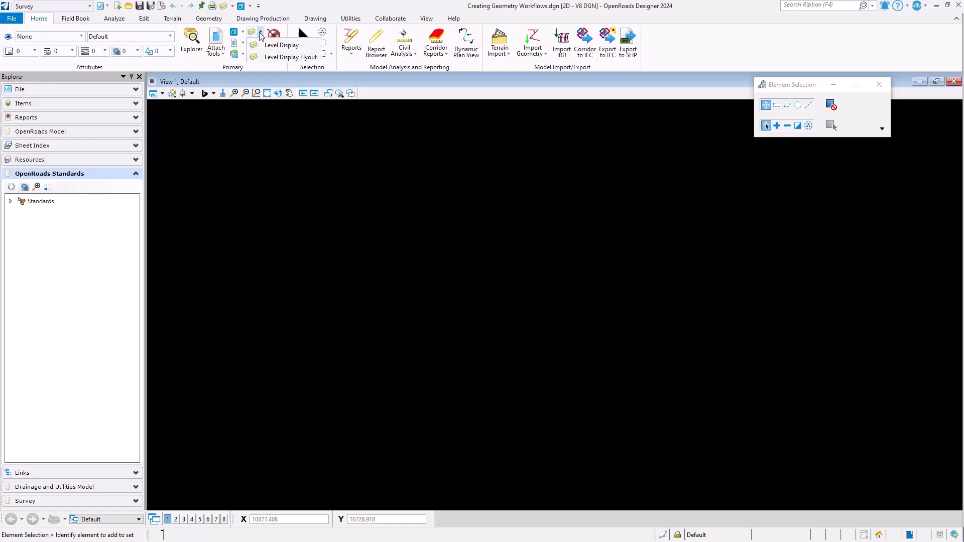
left_click(294, 57)
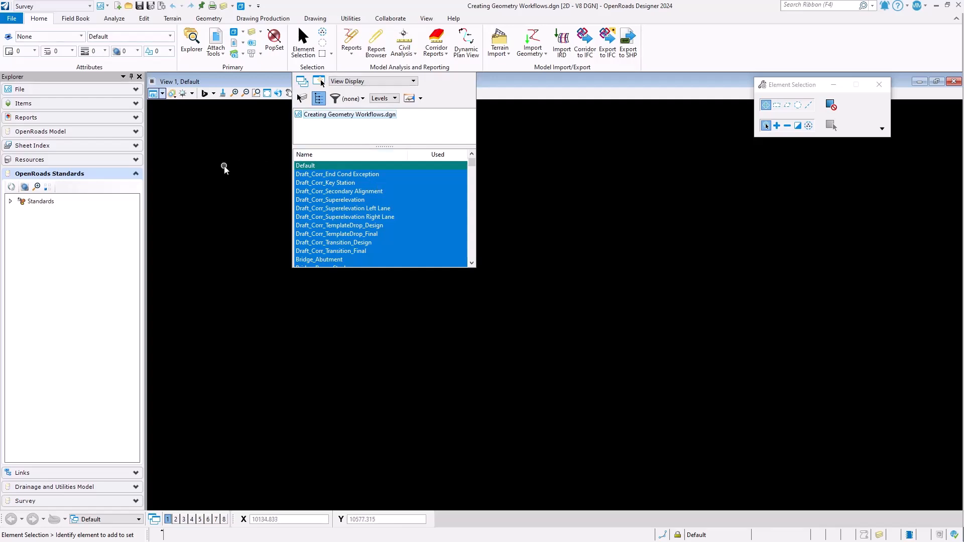
left_click(233, 6)
left_click(261, 33)
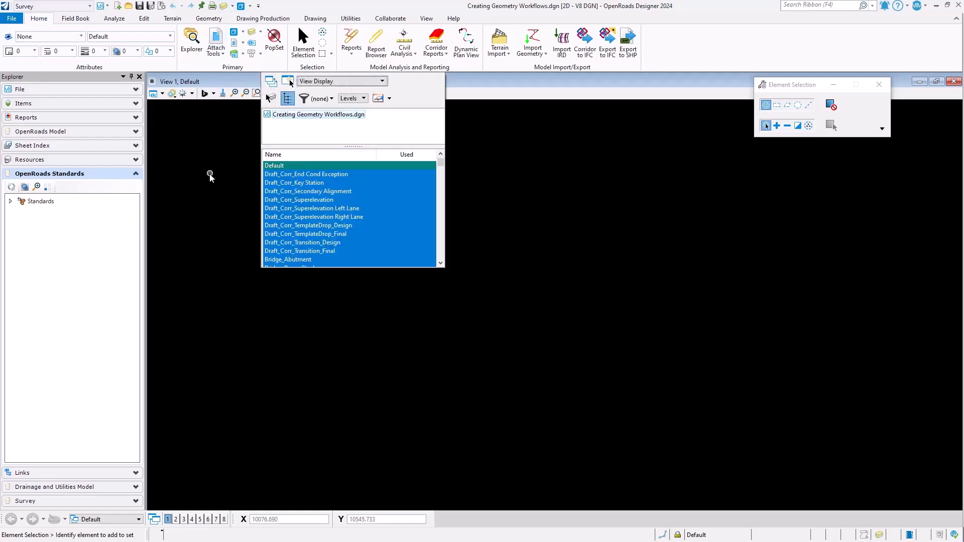
left_click(223, 9)
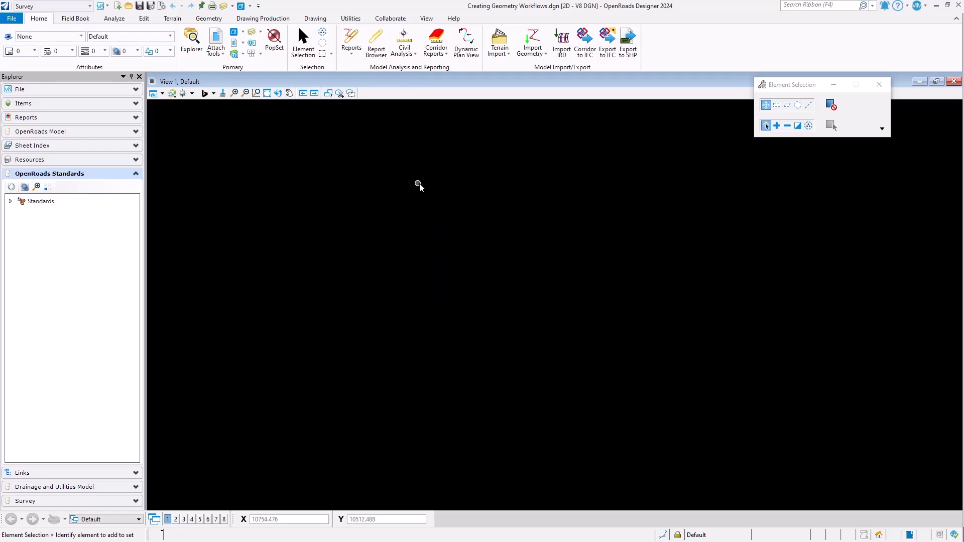
View the Popups and Recents sets of the pop-up toolbar at the cursor, then call up its list version
key("space")
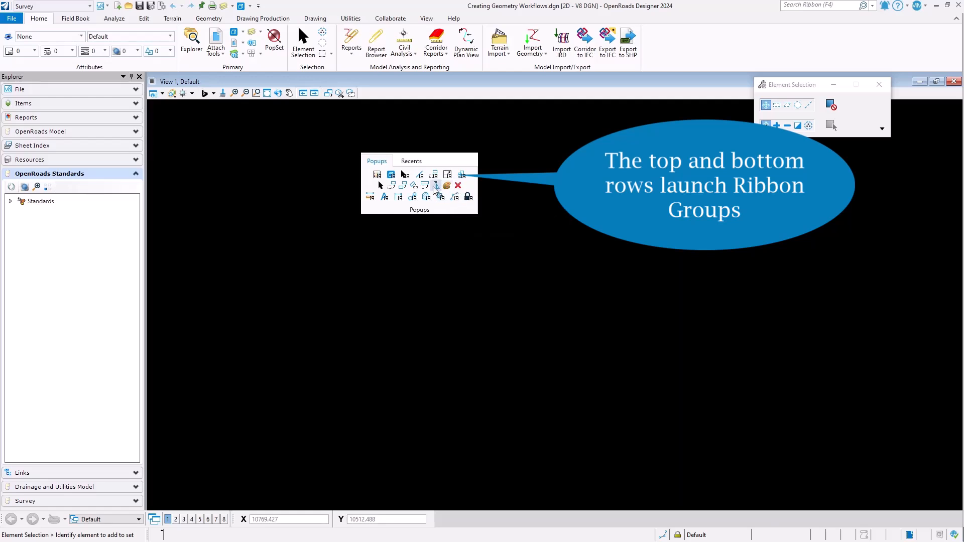
left_click(412, 162)
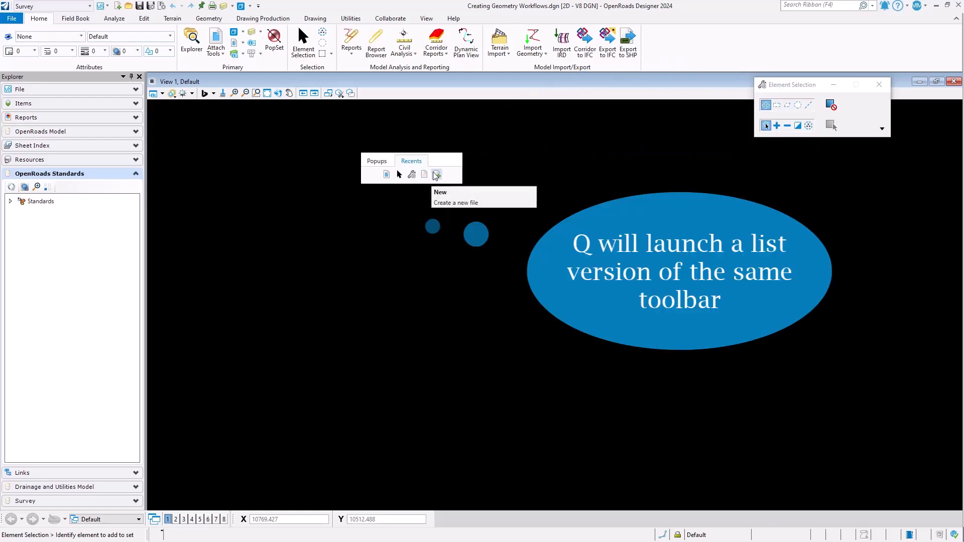
left_click(377, 161)
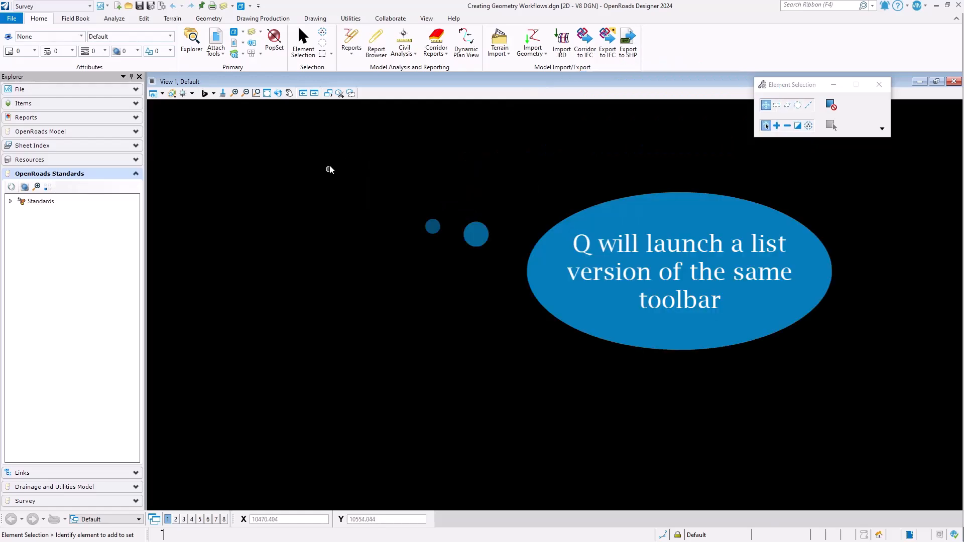
key("q")
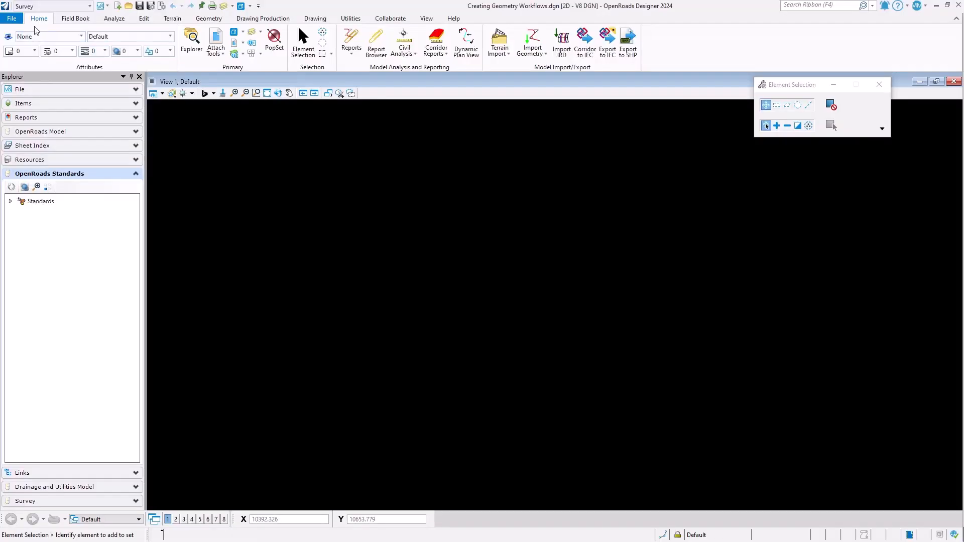
Enable Use Position Mapping in the Position Mapping category of the user preferences and accept the change
left_click(12, 18)
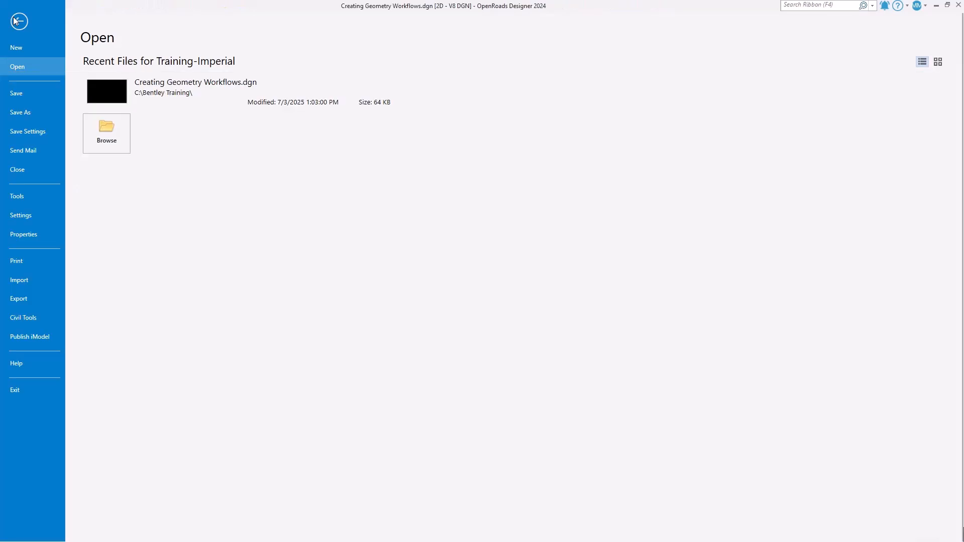
left_click(40, 215)
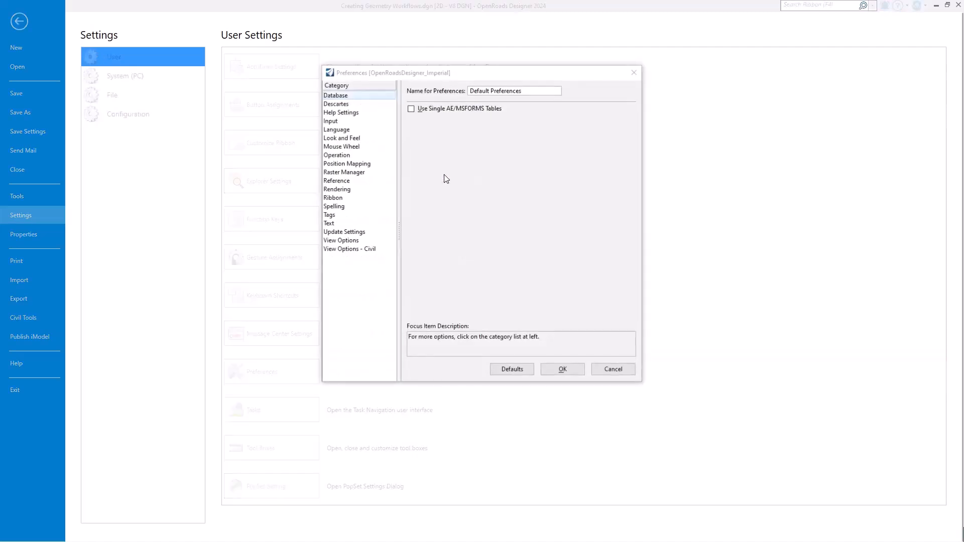
left_click(359, 165)
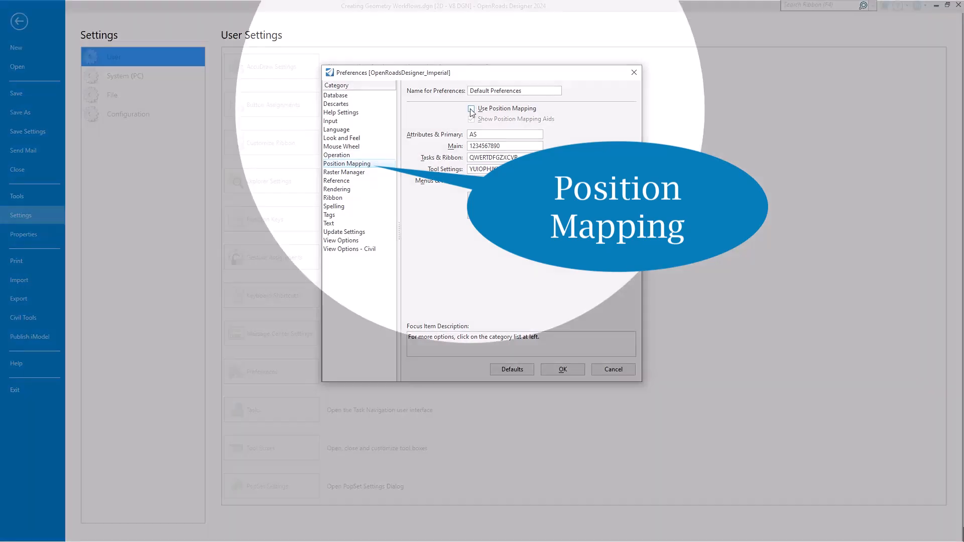
left_click(471, 109)
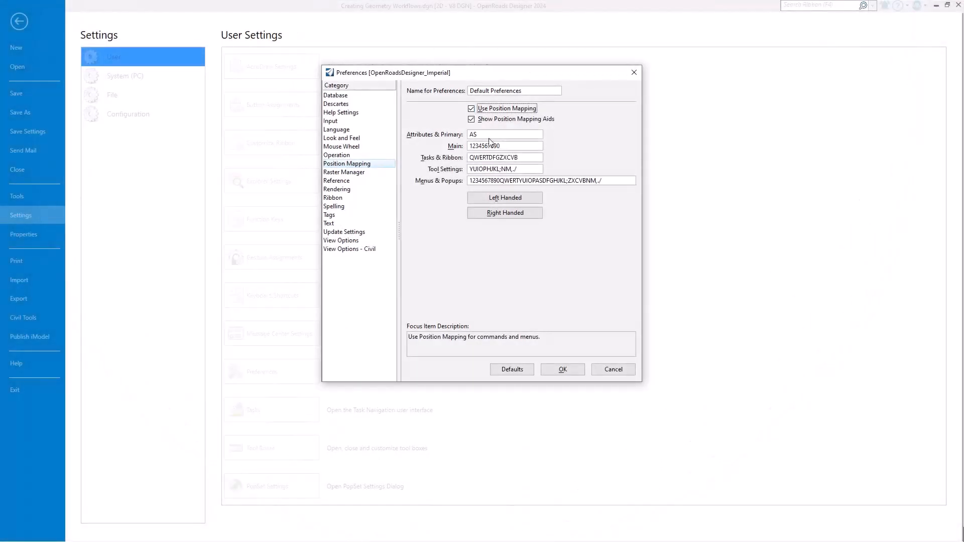
left_click(563, 369)
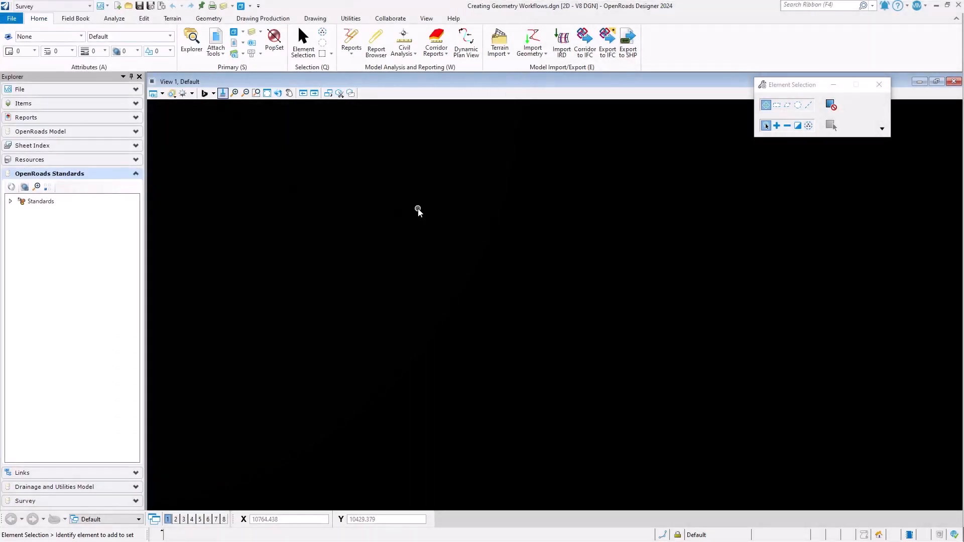
View the pop-up toolbar and the Selection ribbon group at the cursor using position mapping
key("space")
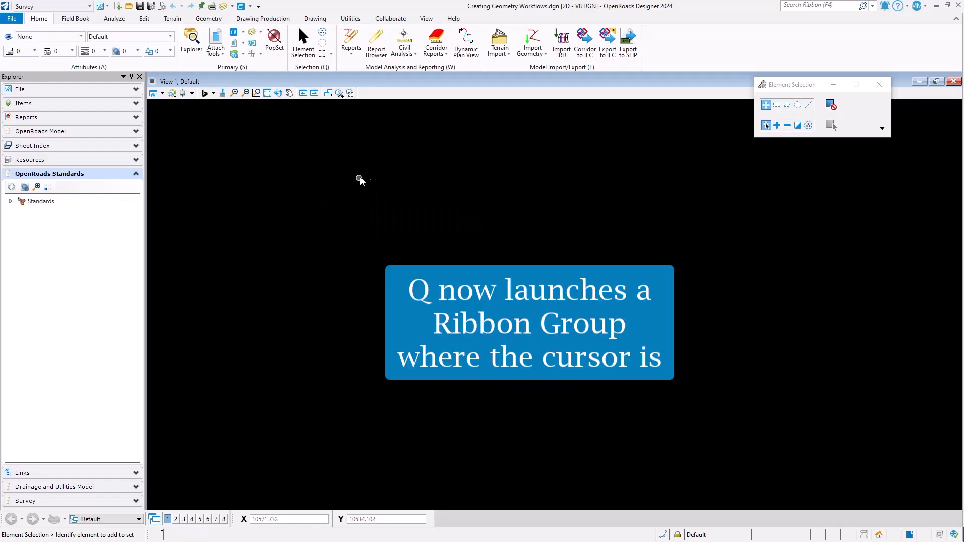
key("q")
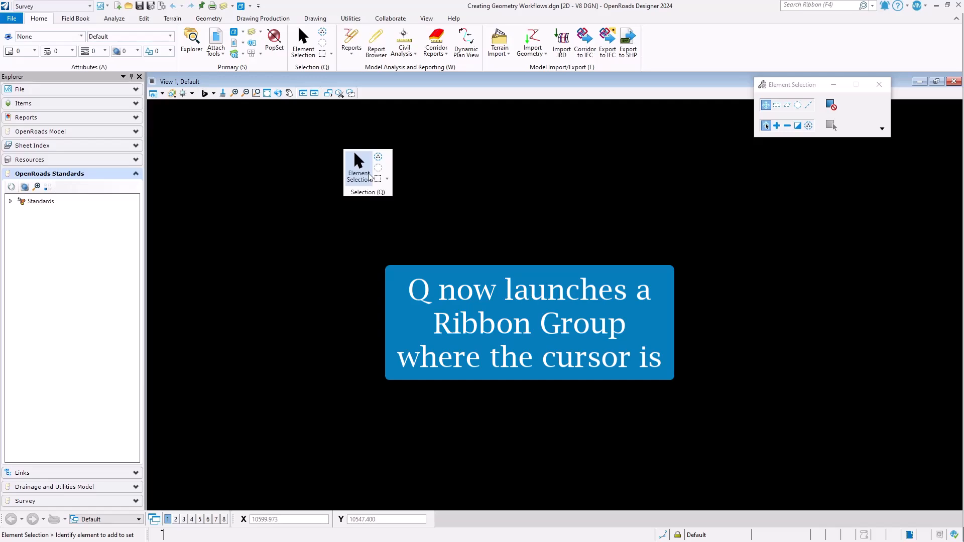